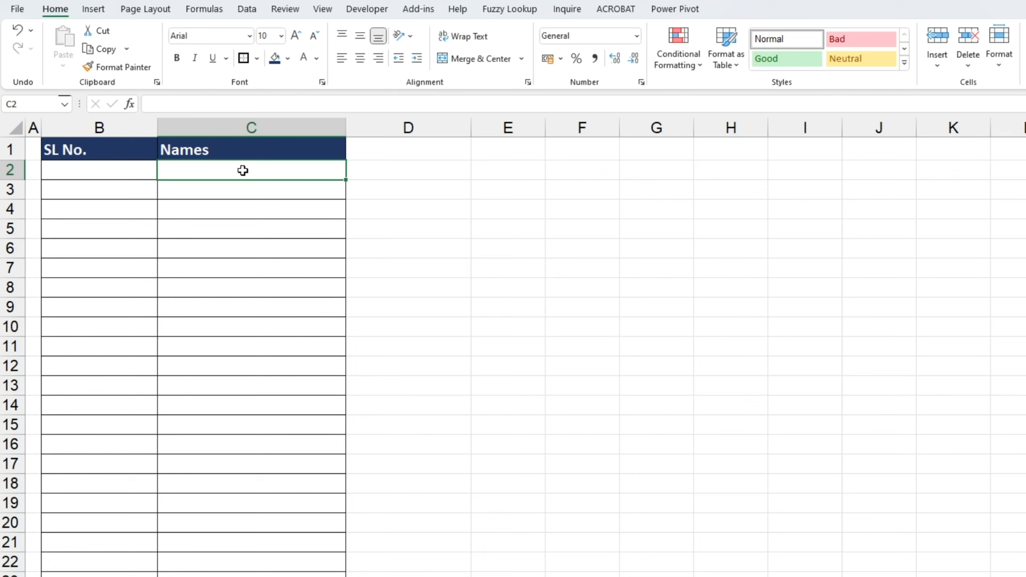
Step: Enter a sample first name in C2 and the serial number 1 beside it in B2
type("sohan")
key("Return")
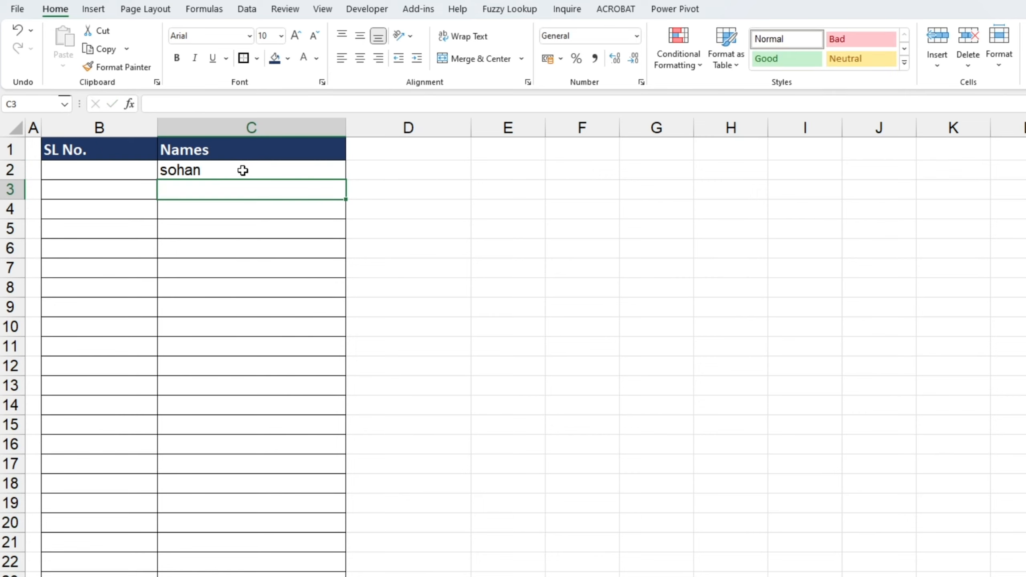
left_click(113, 170)
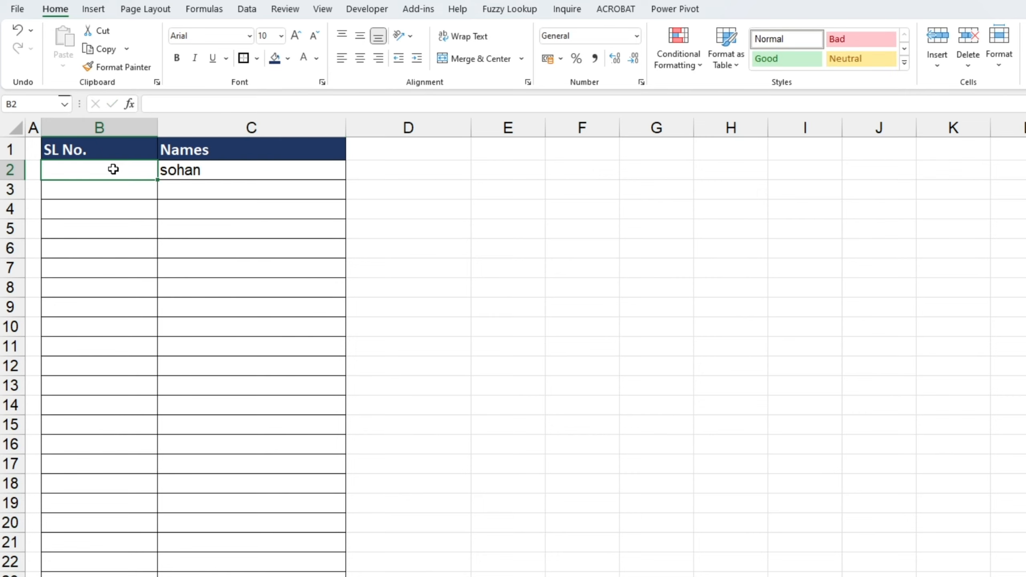
type("1")
key("Tab")
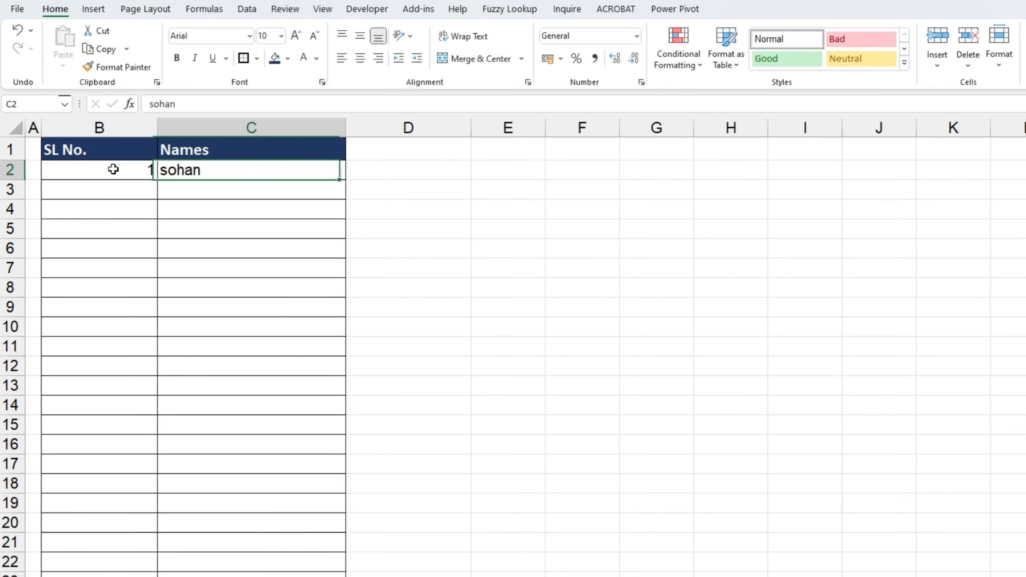
Step: Enter another sample first name in C3 and the serial number 2 beside it in B3
key("Down")
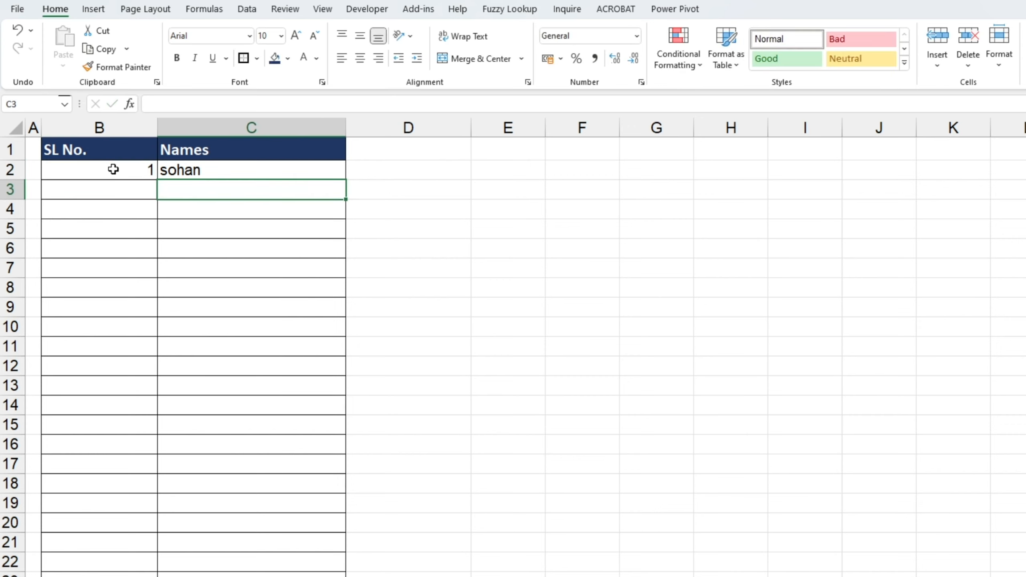
type("ritu")
key("Return")
key("Up")
key("Left")
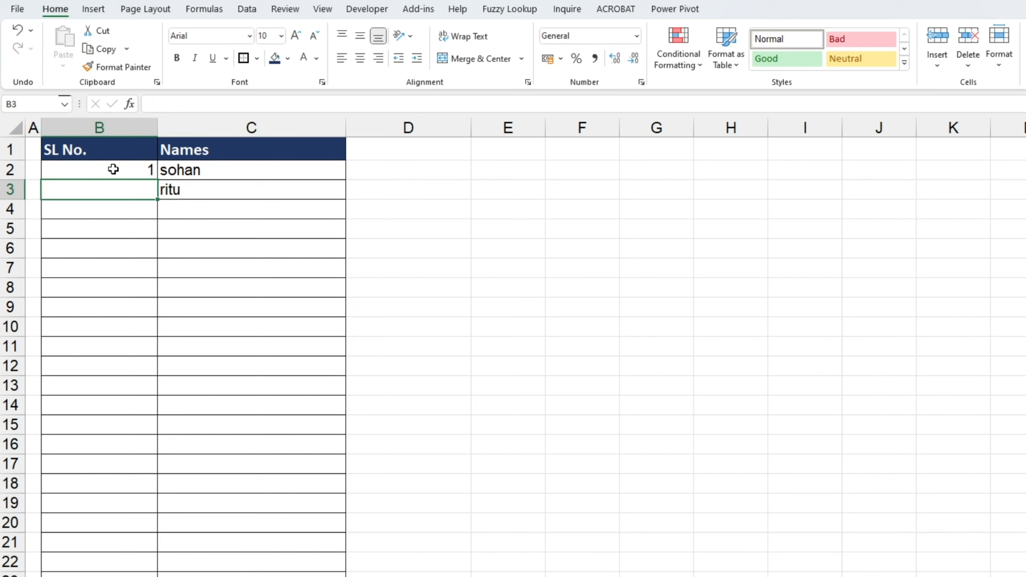
type("2")
key("Tab")
Step: Clear the manually entered serial numbers and names from B2:C3
key("Return")
key("Up")
key("shift+Right")
key("shift+Up")
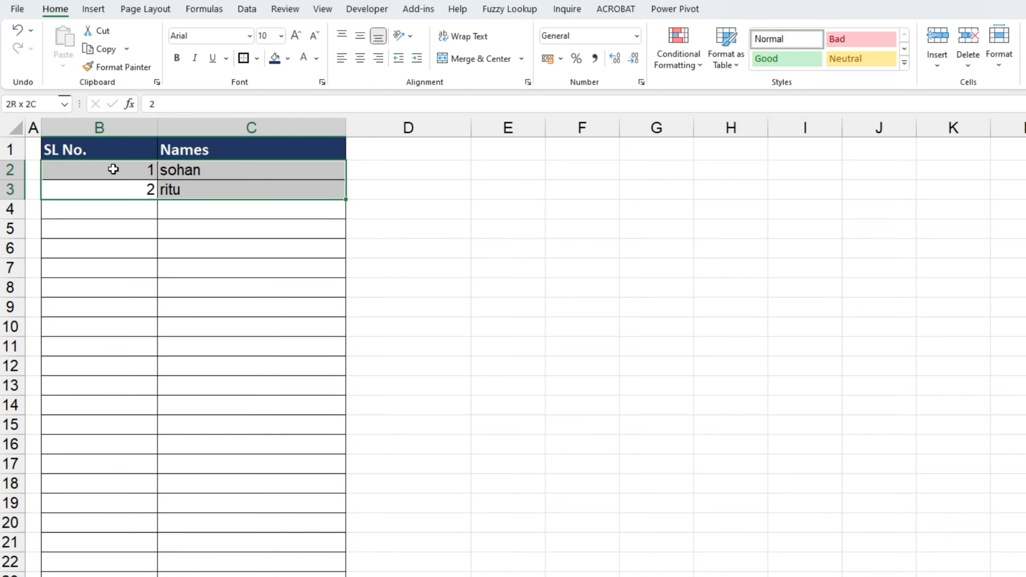
key("Delete")
Step: Enter the formula =SEQUENCE(COUNTA(C2:C36)) in B2 to number the rows according to the filled name cells
left_click(113, 169)
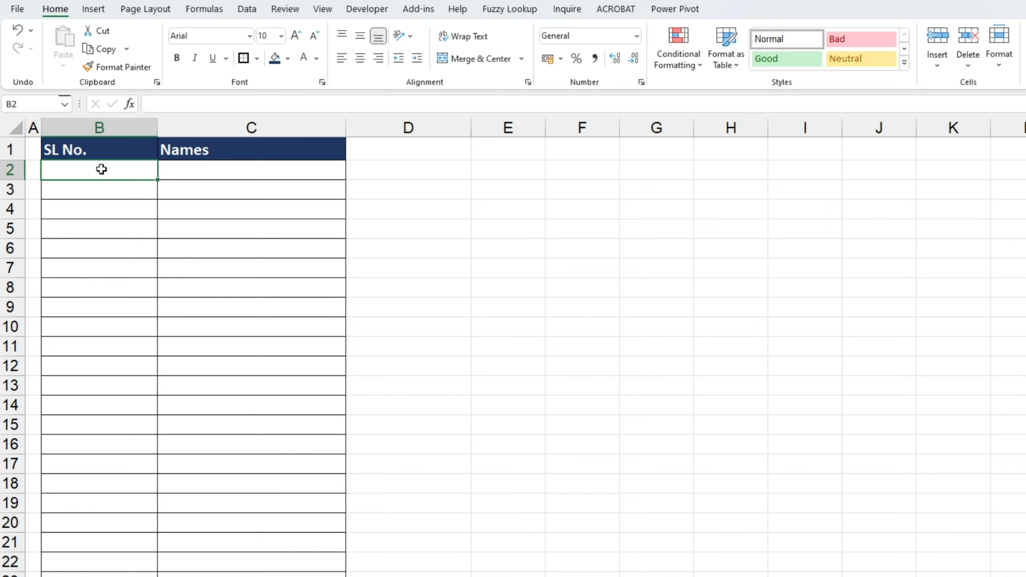
type("=s")
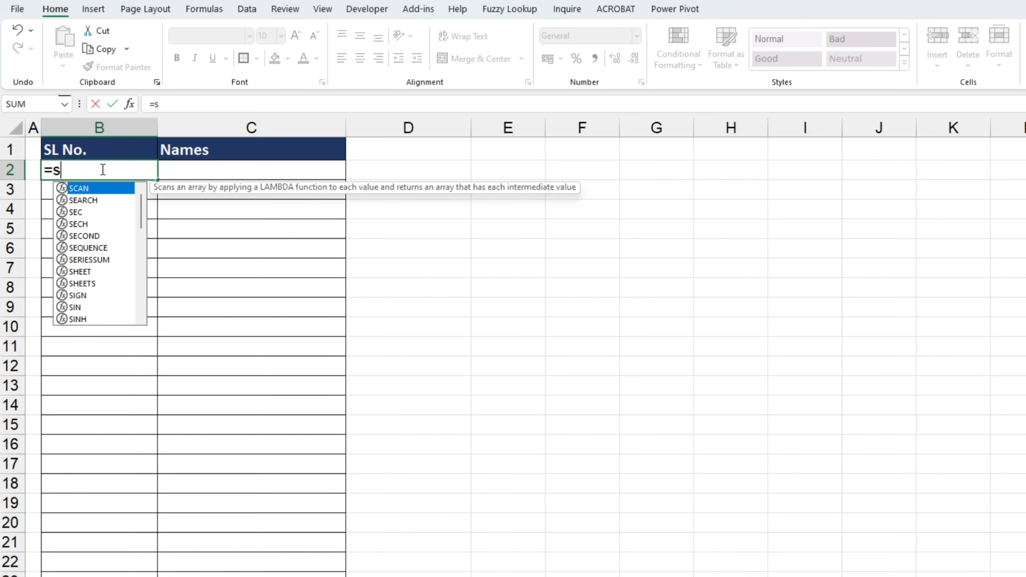
type("equ")
key("Tab")
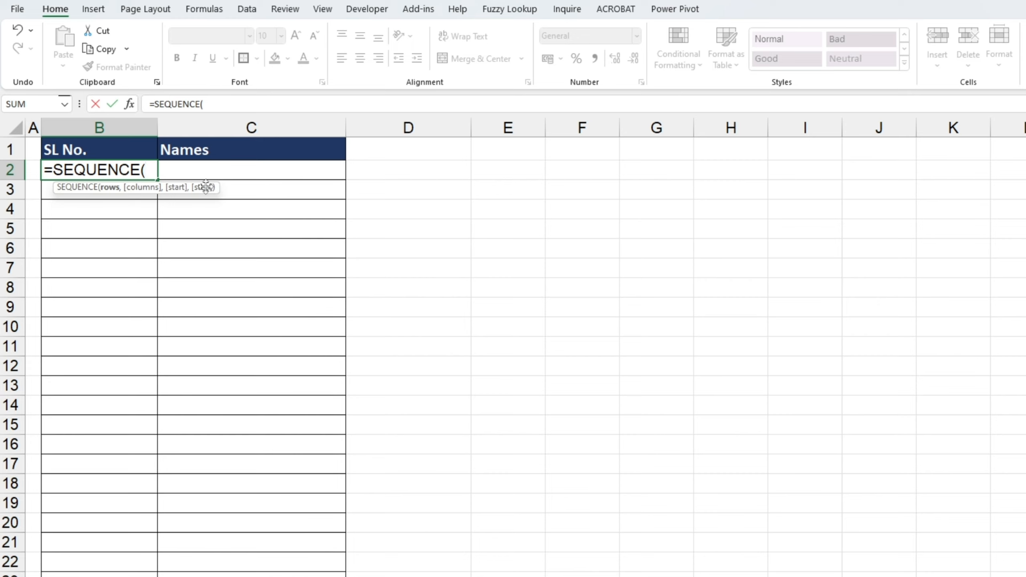
type("counta")
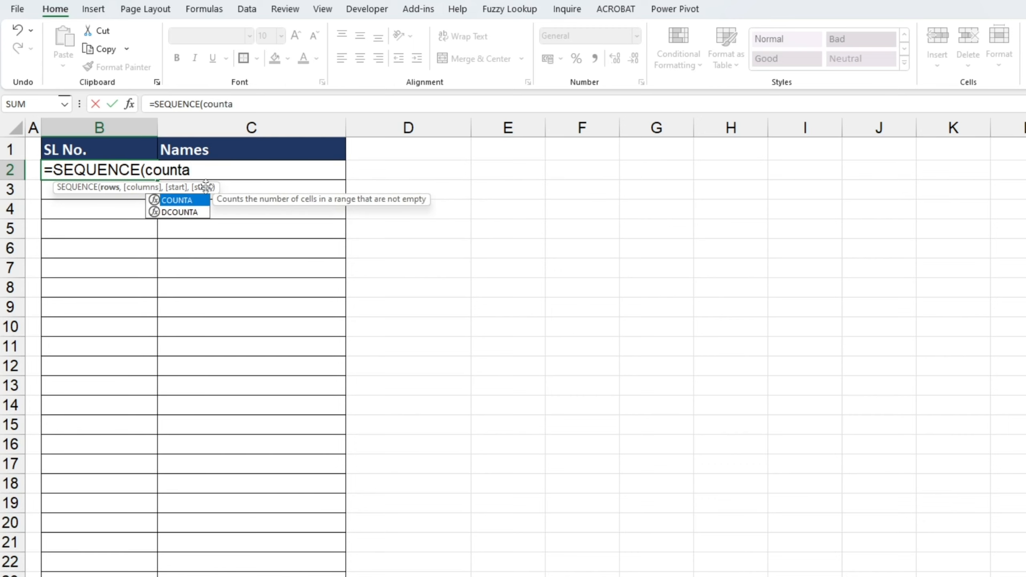
key("Tab")
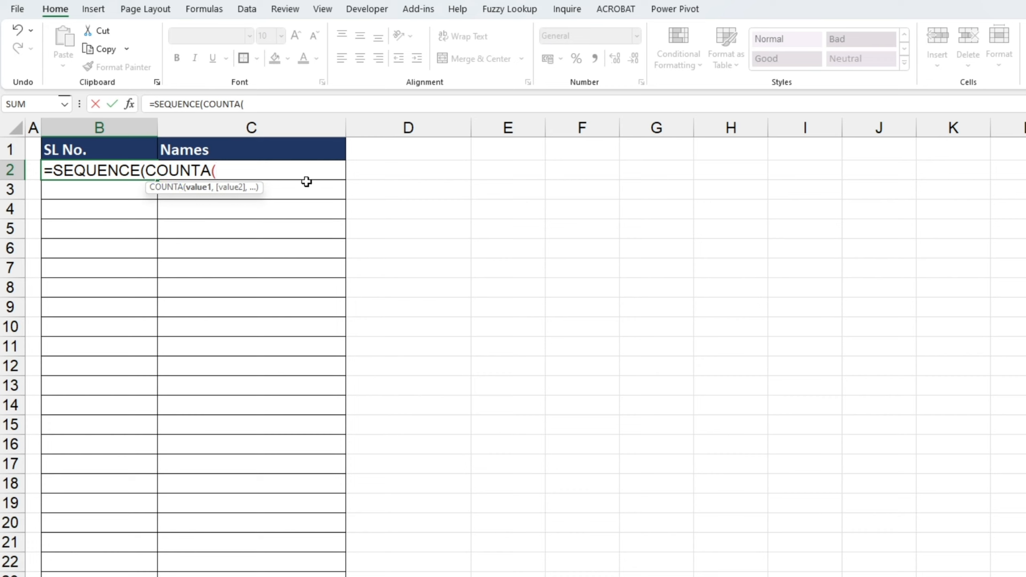
type("C2:")
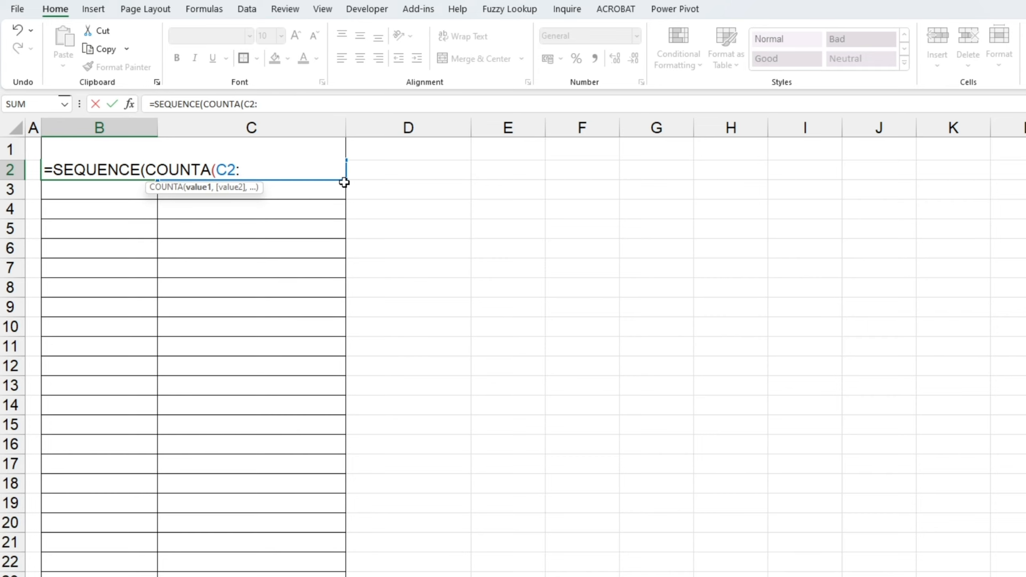
left_click_drag(344, 182, 322, 522)
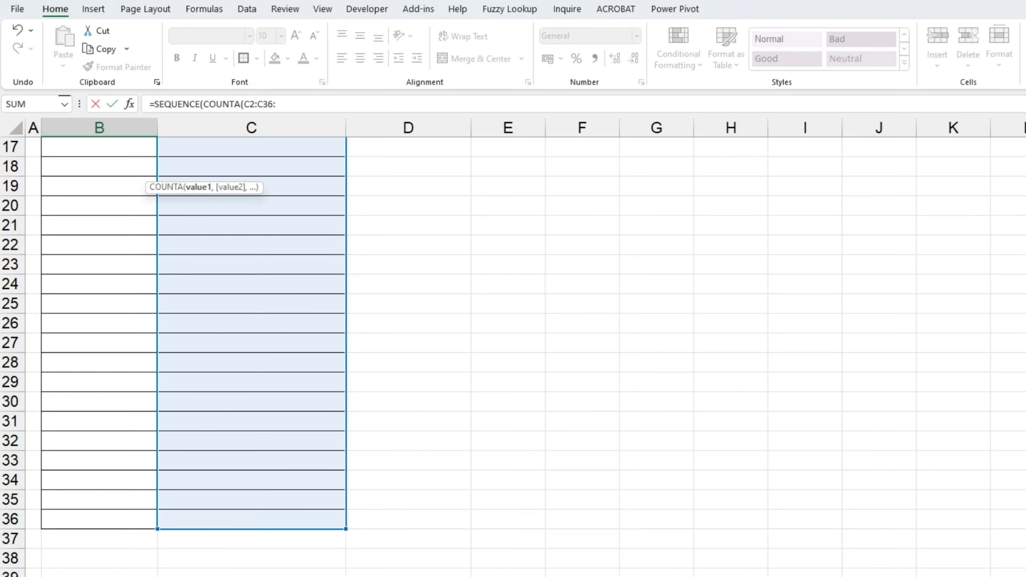
scroll(566, 182, "up", 5)
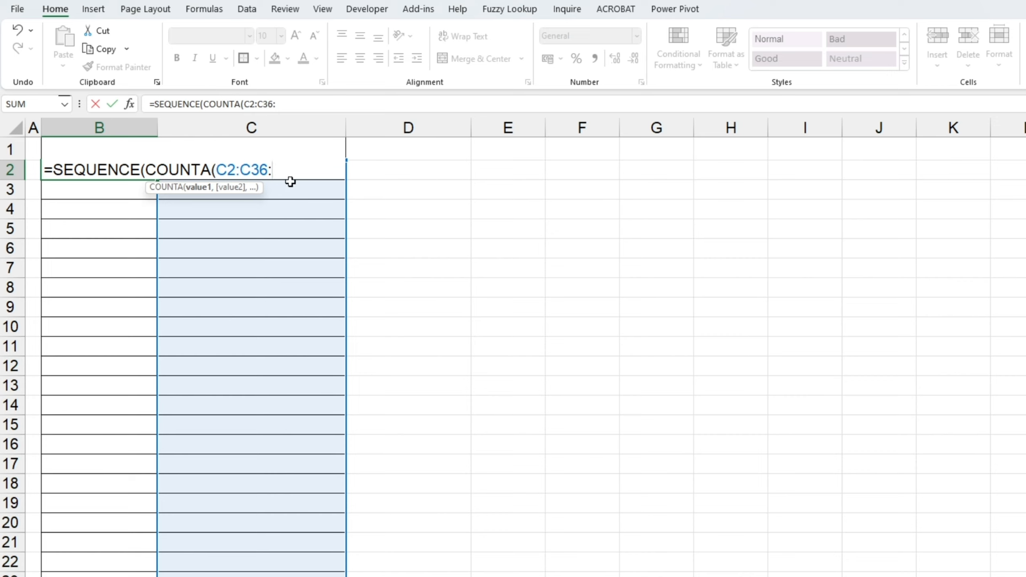
key("BackSpace")
type("))")
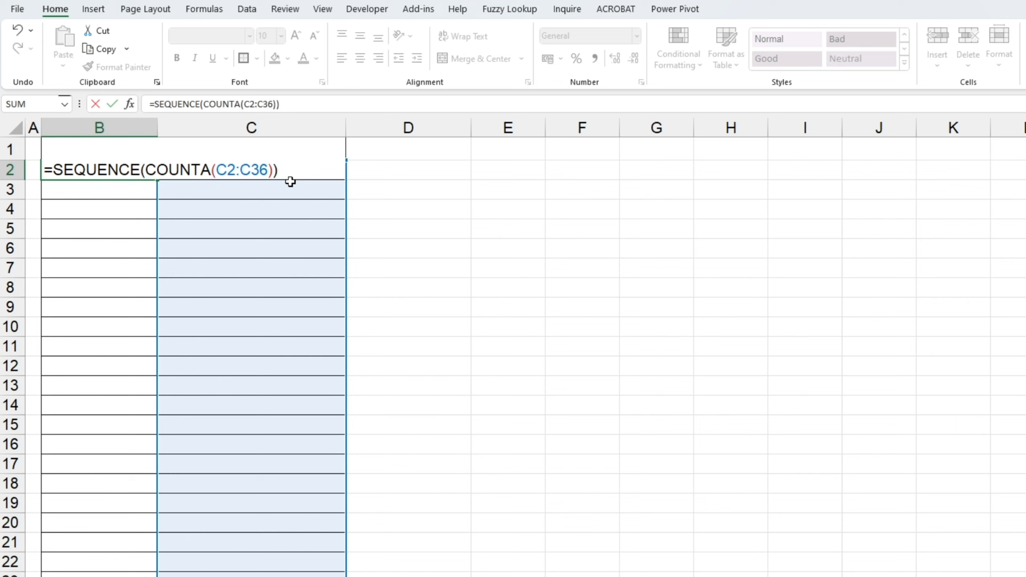
key("Return")
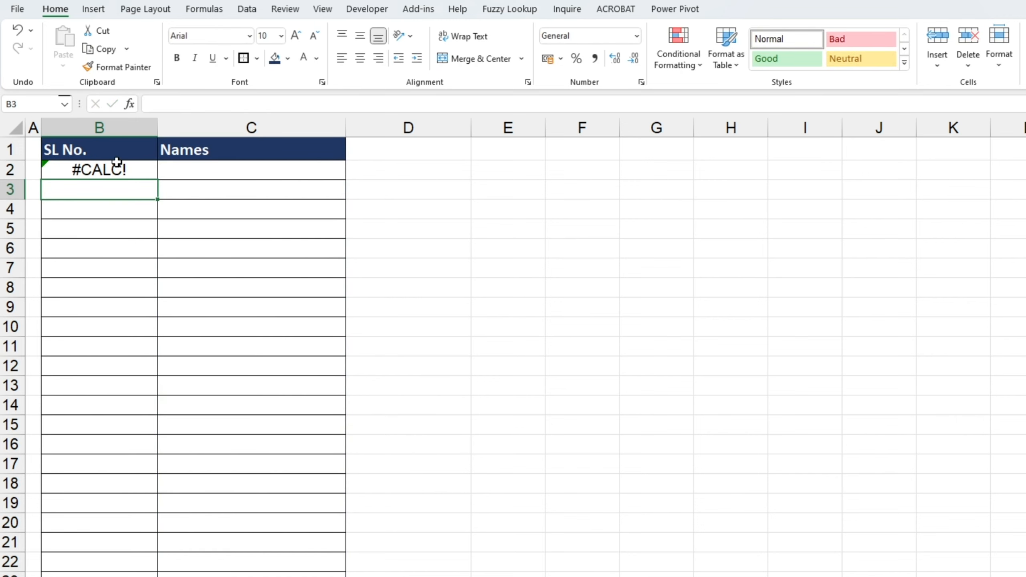
Step: Fill C2, C3 and C4 with three sample first names to test the automatic serial numbering
left_click(77, 168)
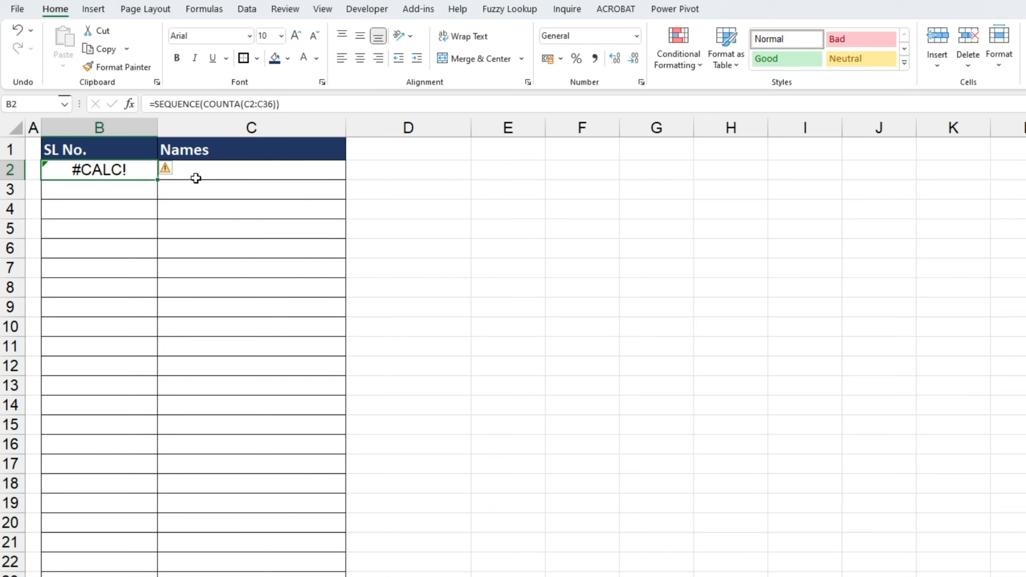
left_click(223, 175)
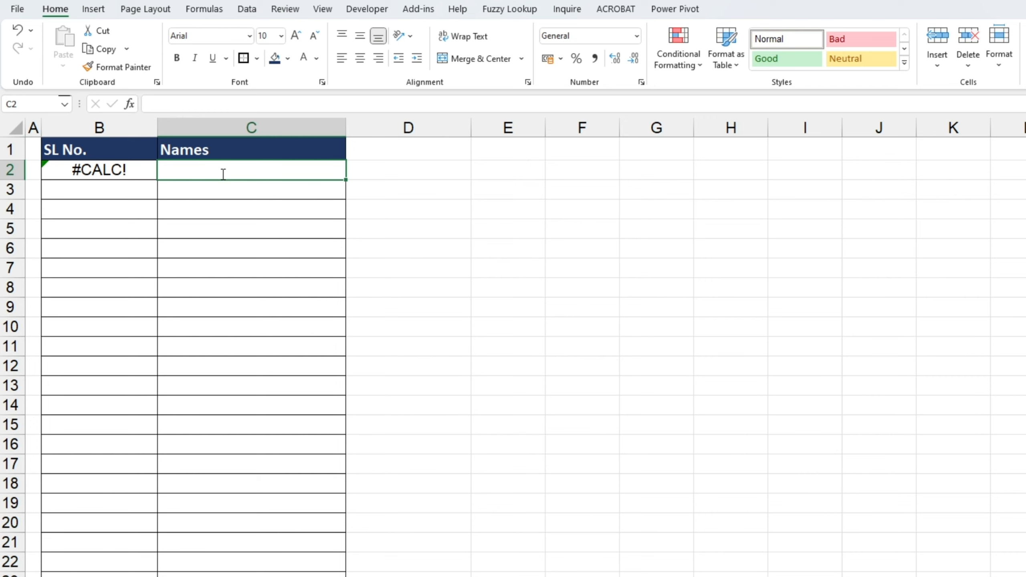
type("Sohan")
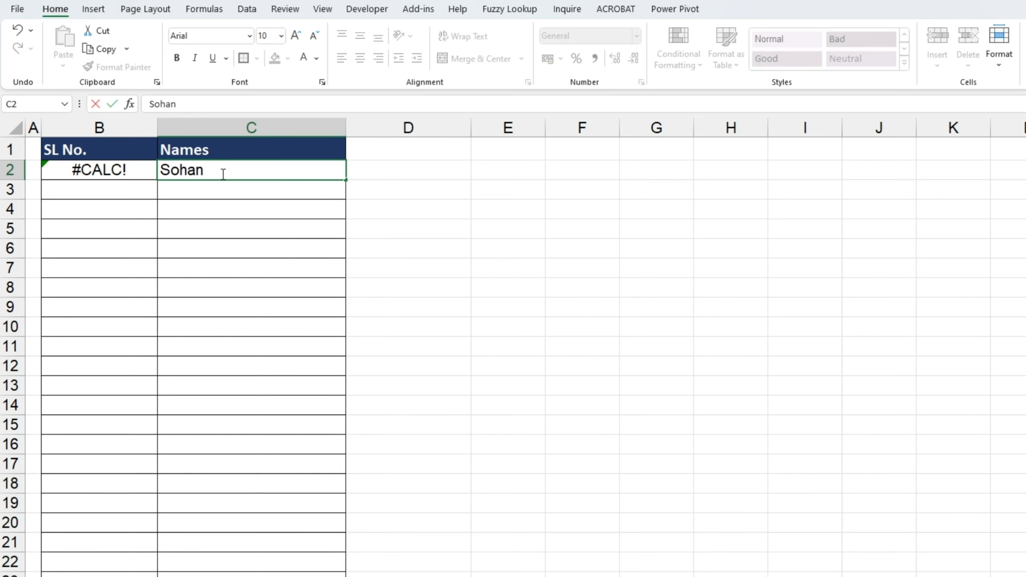
key("Return")
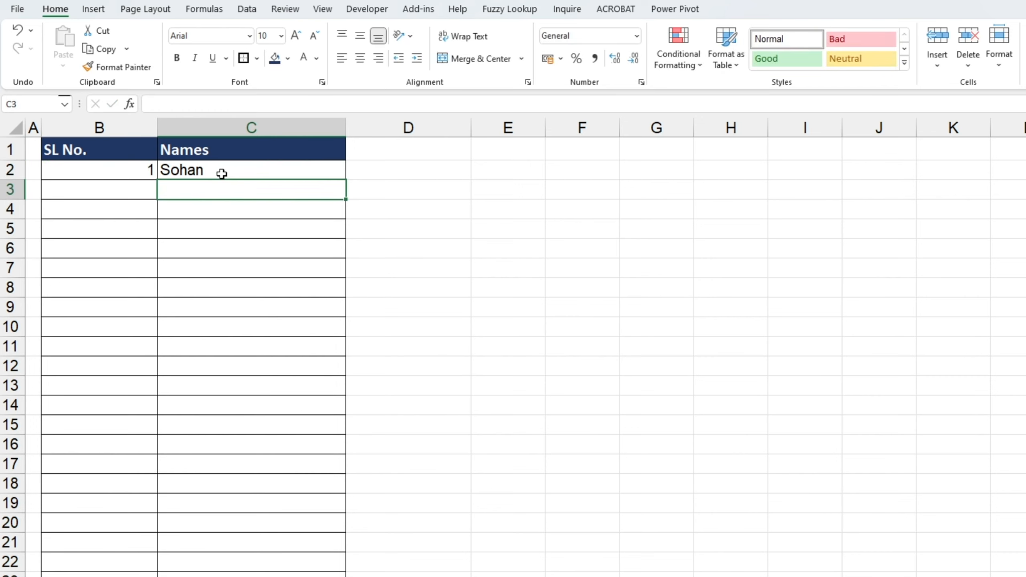
left_click(121, 172)
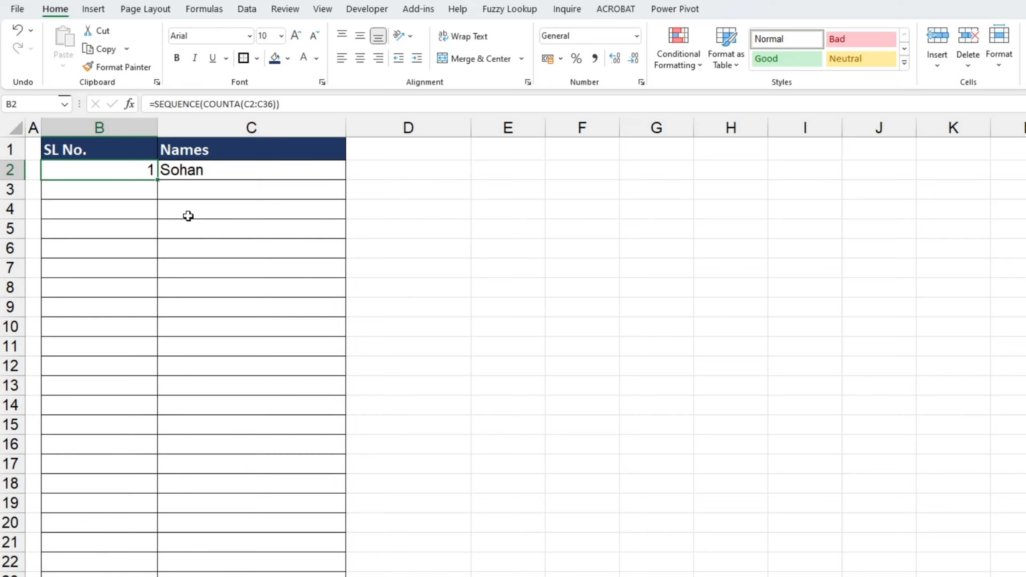
left_click(203, 191)
type("Ritu")
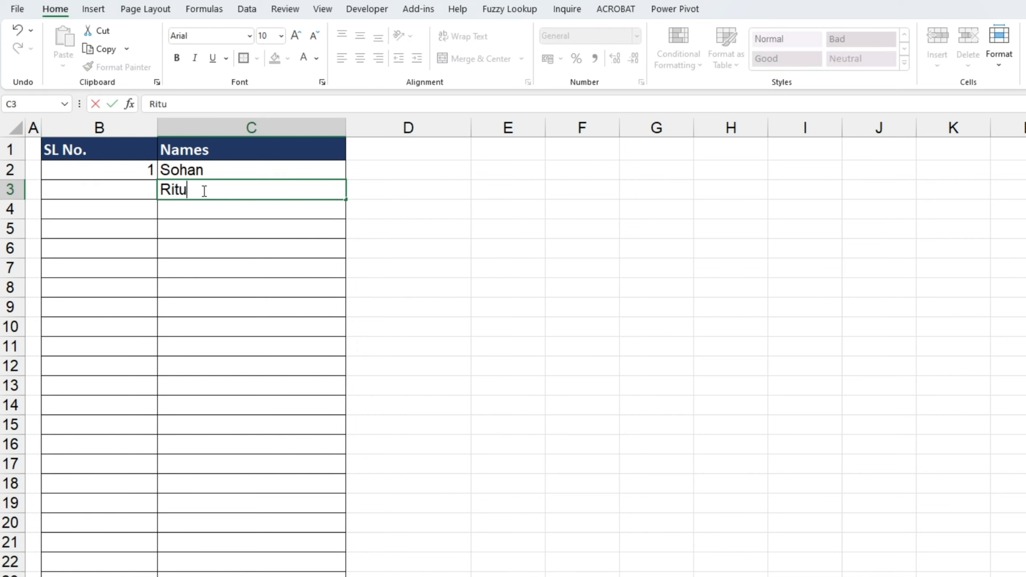
key("Return")
type("Ashish")
key("Return")
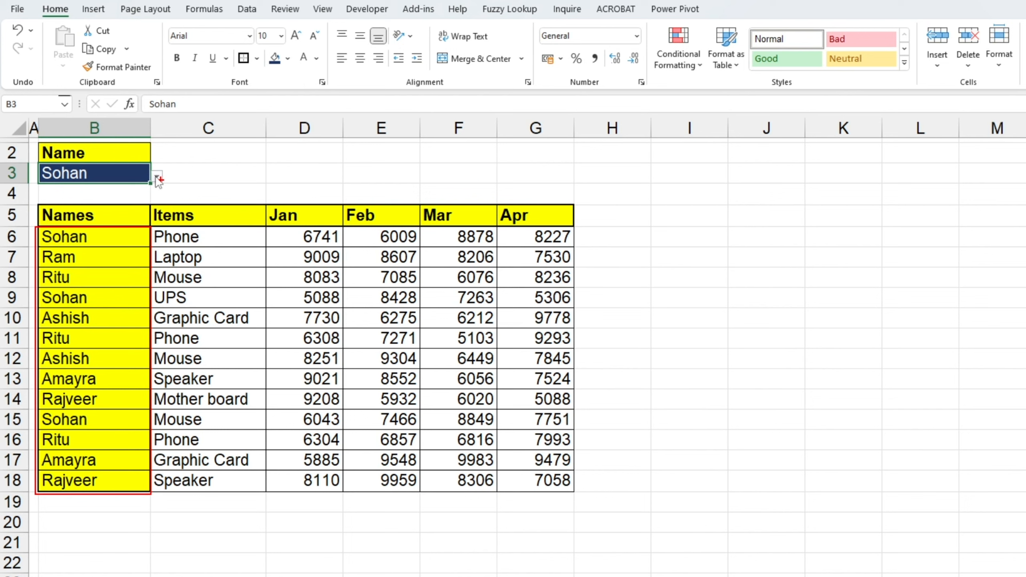
Step: Check the name choices in B3's dropdown and mark the matching table rows 6, 9 and 15 across columns B to G
left_click(157, 176)
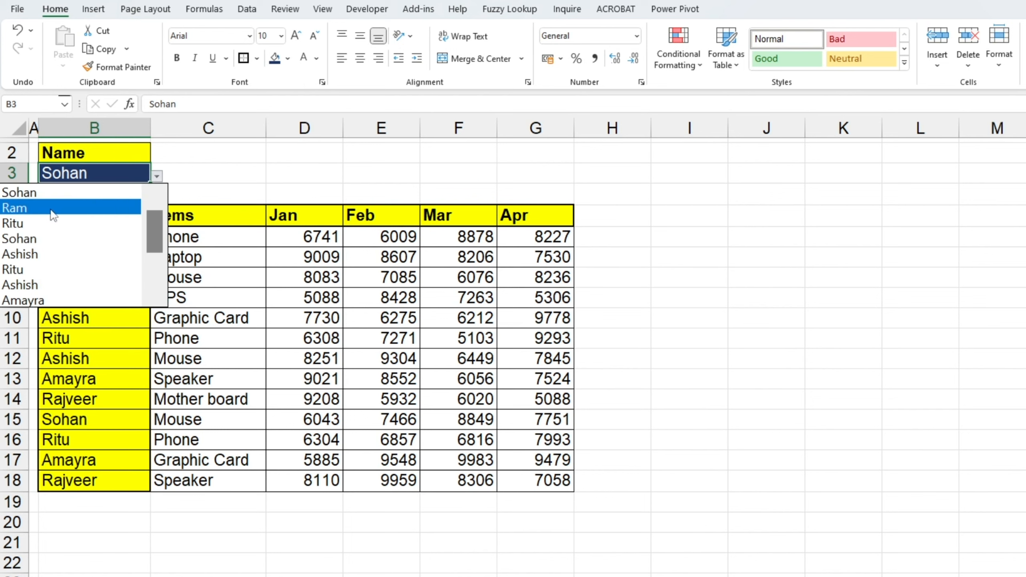
left_click(156, 176)
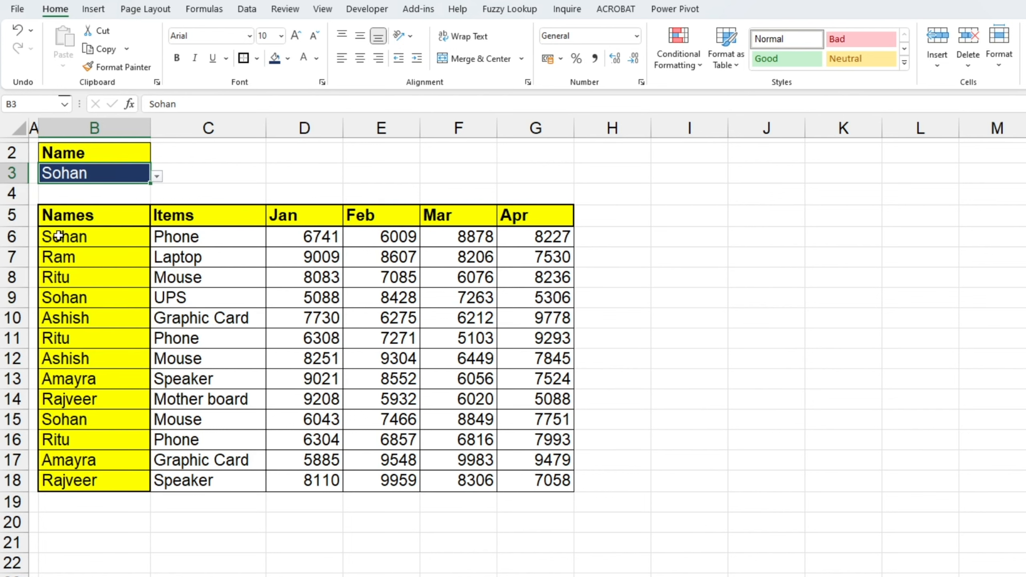
left_click_drag(58, 236, 530, 234)
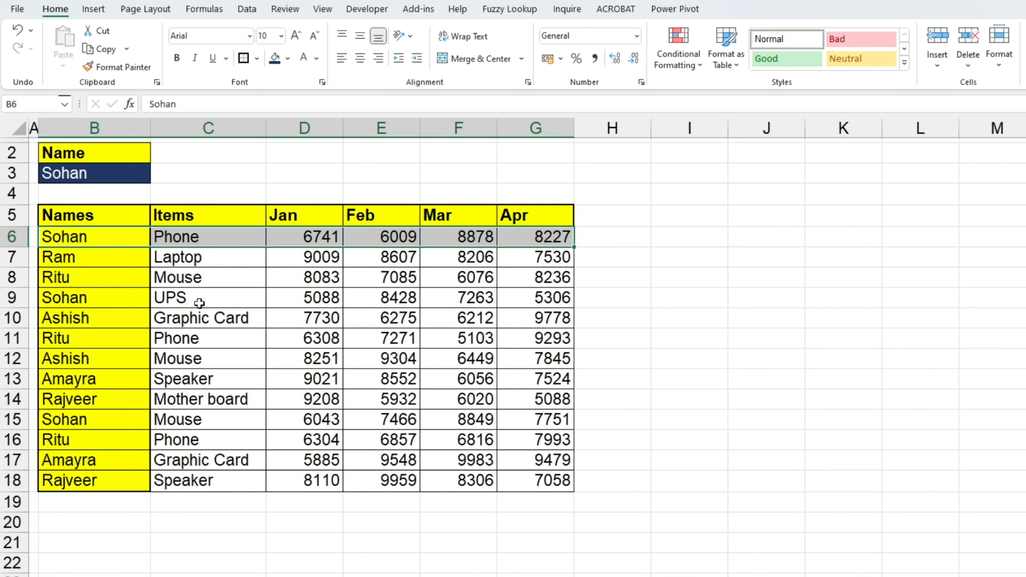
left_click_drag(78, 298, 524, 298)
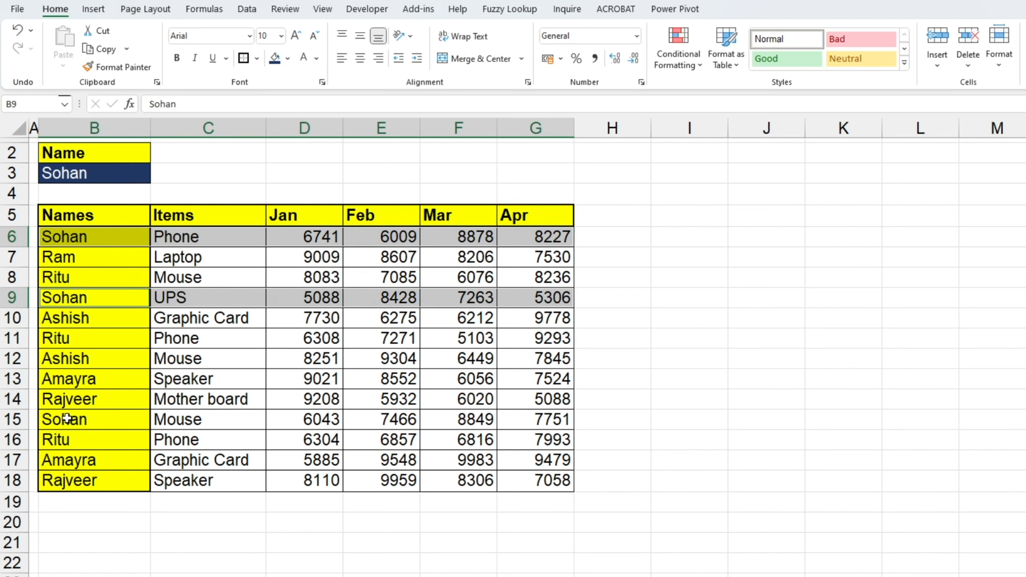
left_click_drag(66, 419, 525, 418)
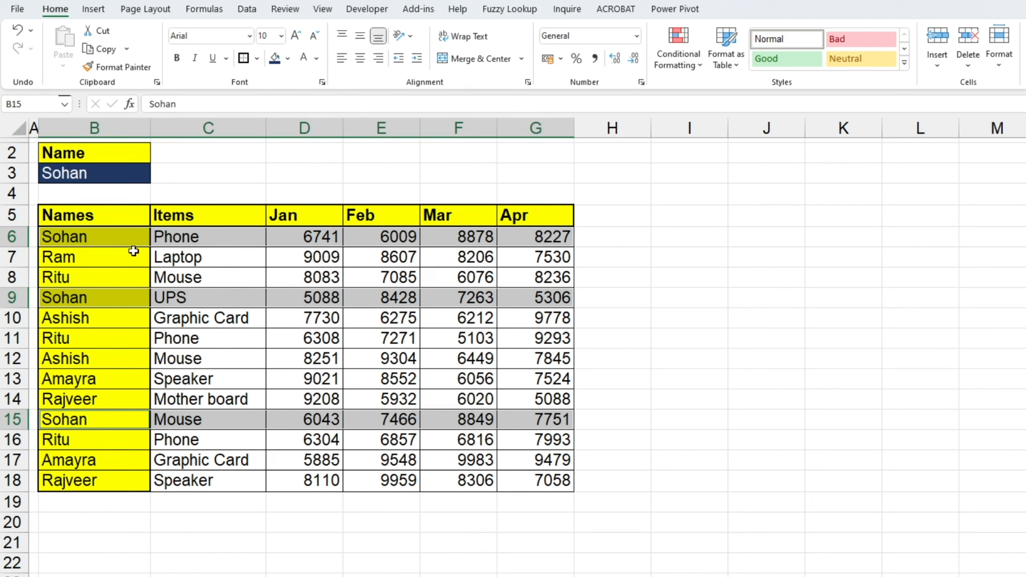
Step: Start a new conditional formatting rule for B6:G18 that uses a formula to determine which cells to format
left_click(94, 238)
left_click_drag(94, 239, 552, 484)
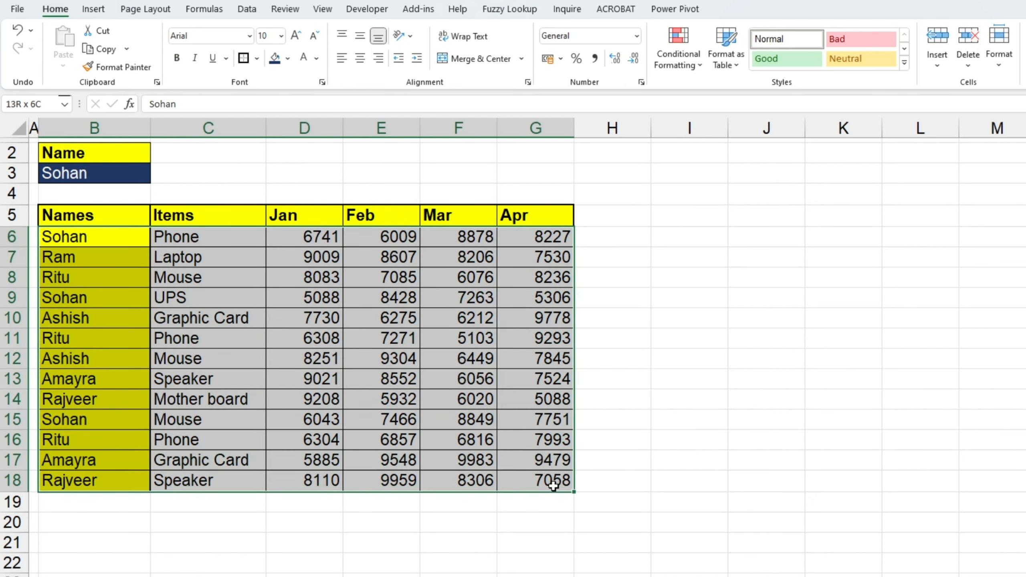
left_click(696, 65)
left_click(687, 227)
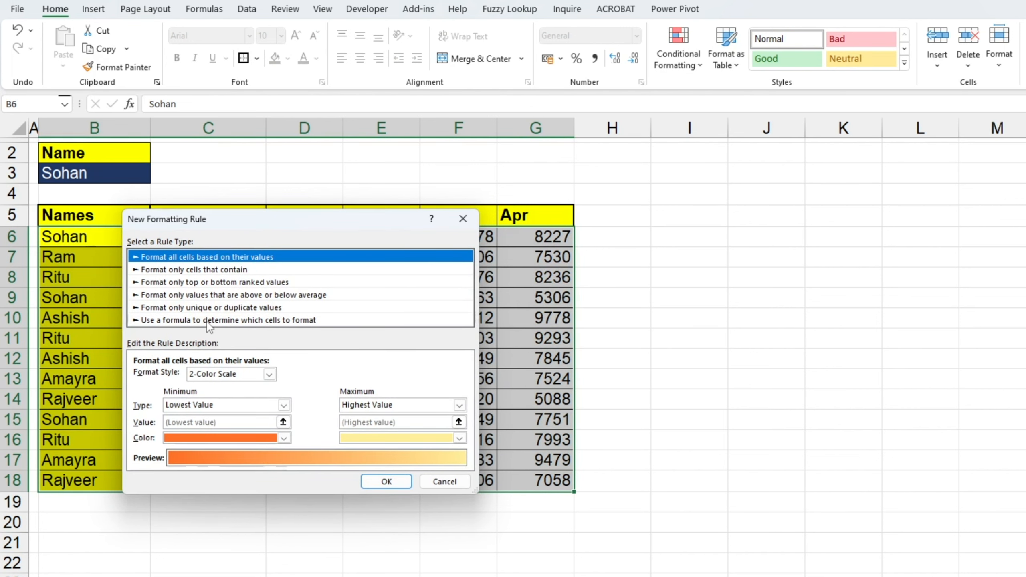
left_click(313, 320)
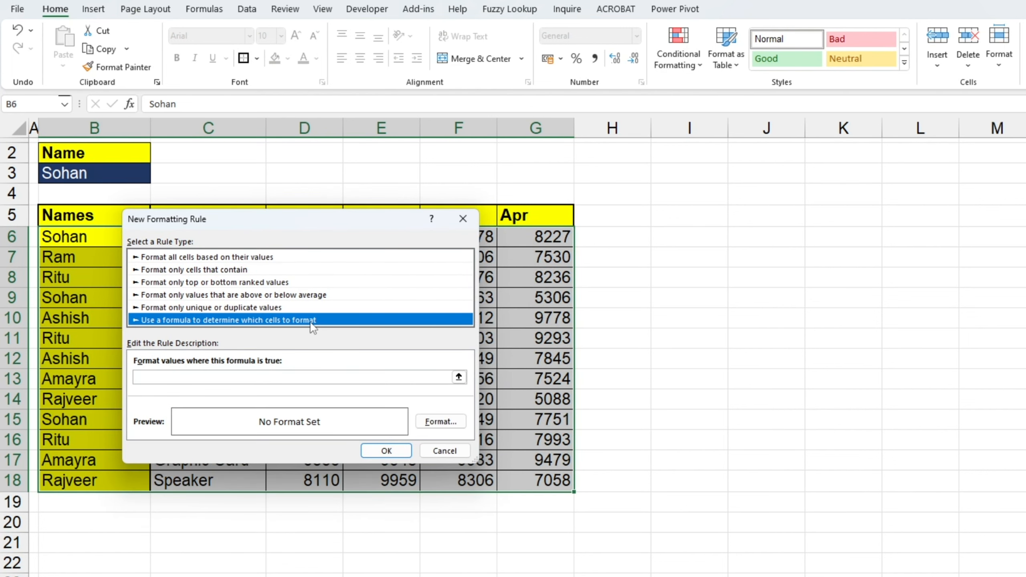
Step: Set the formatting rule's formula to =$B$3=$B6, keeping only the column of the second reference absolute
left_click(167, 377)
left_click_drag(221, 221, 326, 228)
type("=")
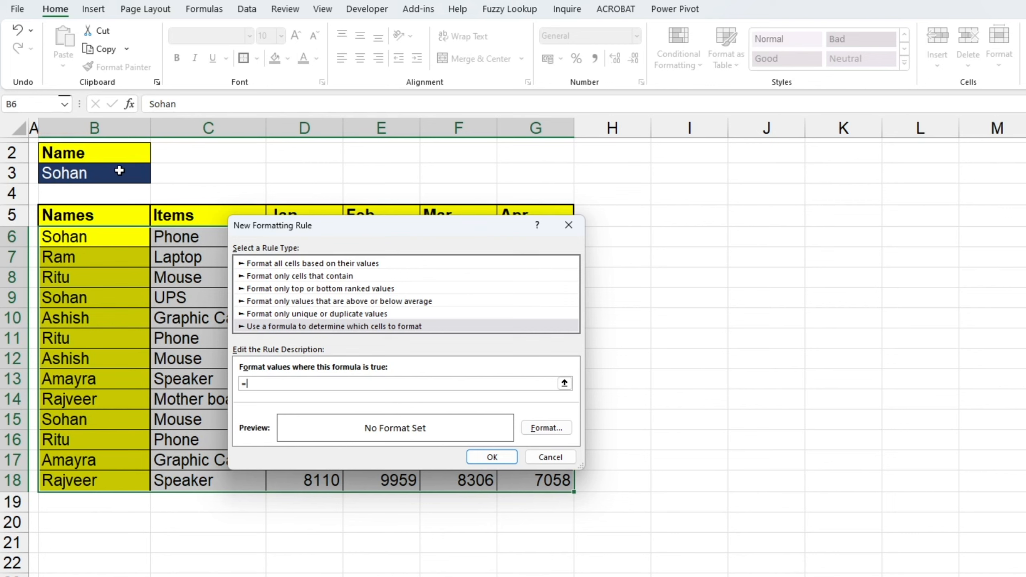
left_click(75, 174)
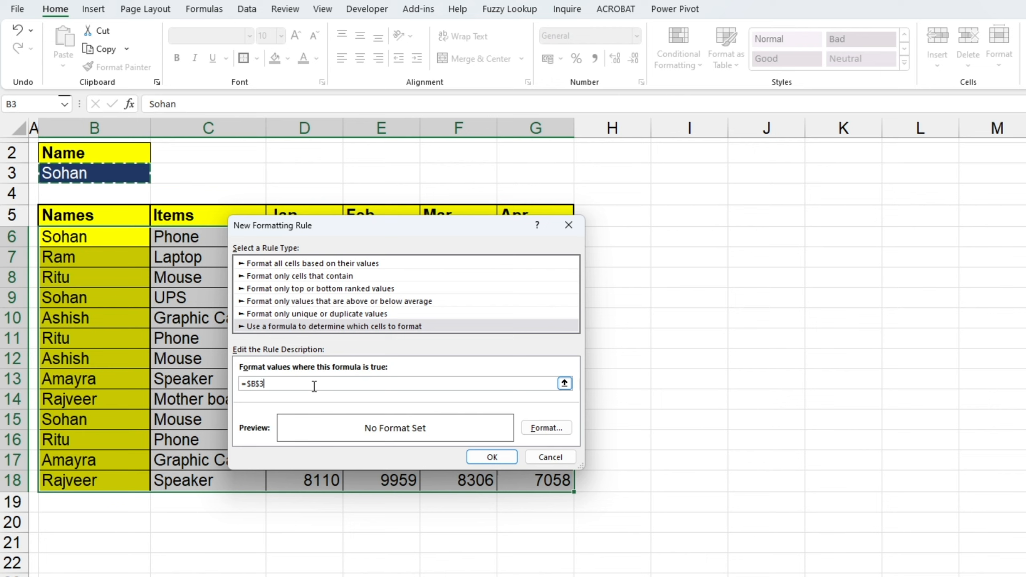
type("=")
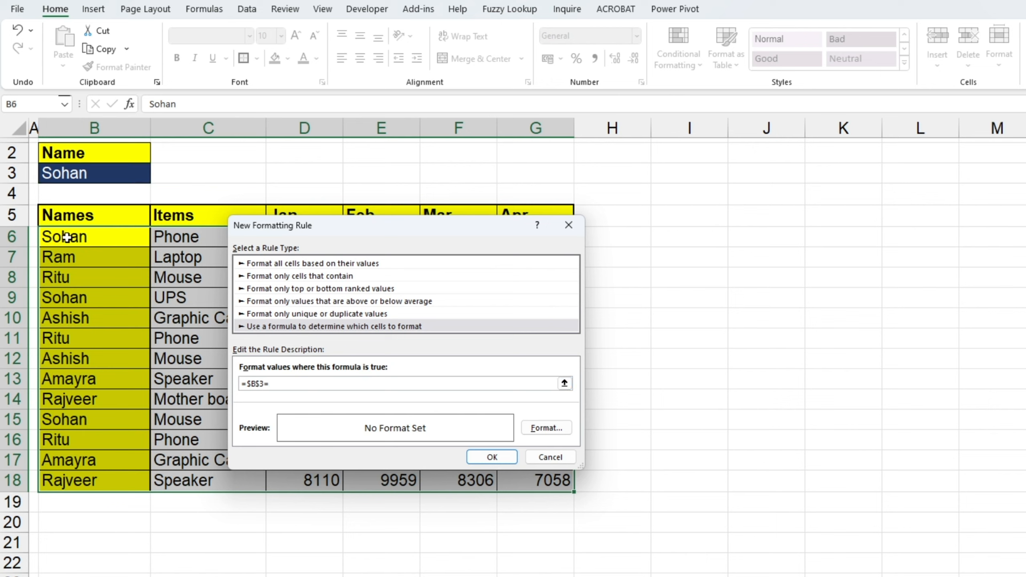
left_click(101, 242)
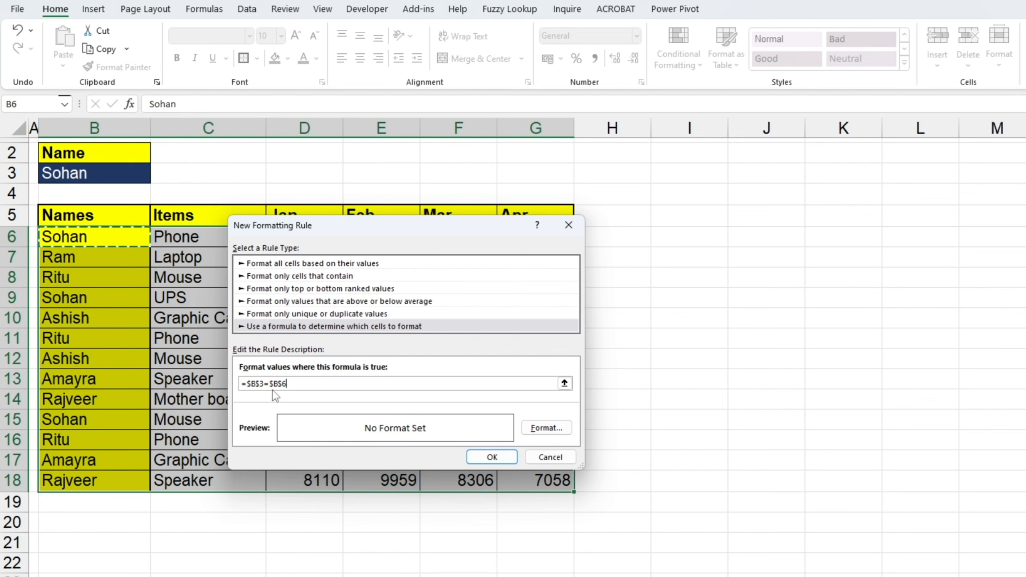
left_click(285, 384)
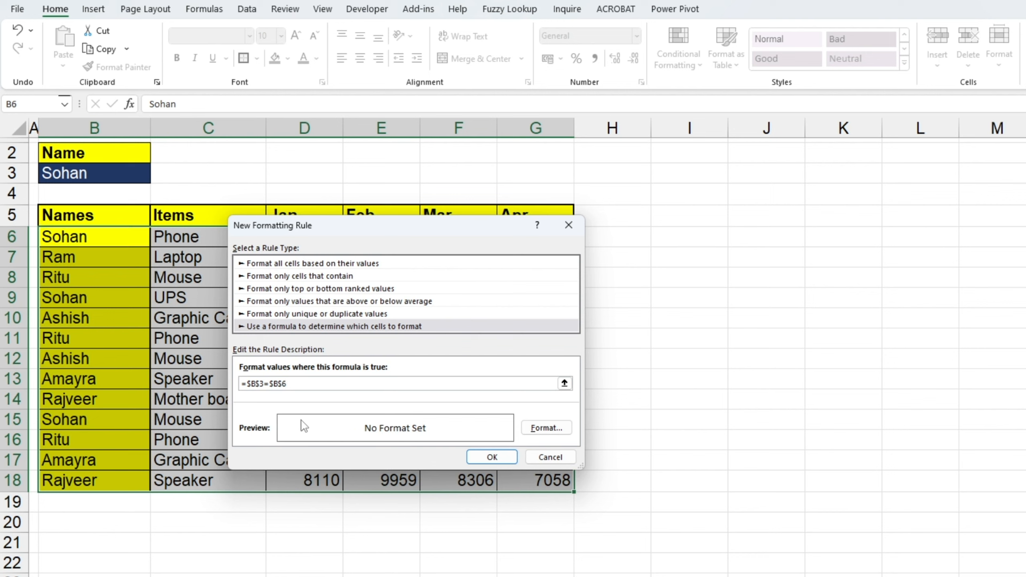
Step: Choose a green background fill as the format for cells that meet the rule
left_click(545, 428)
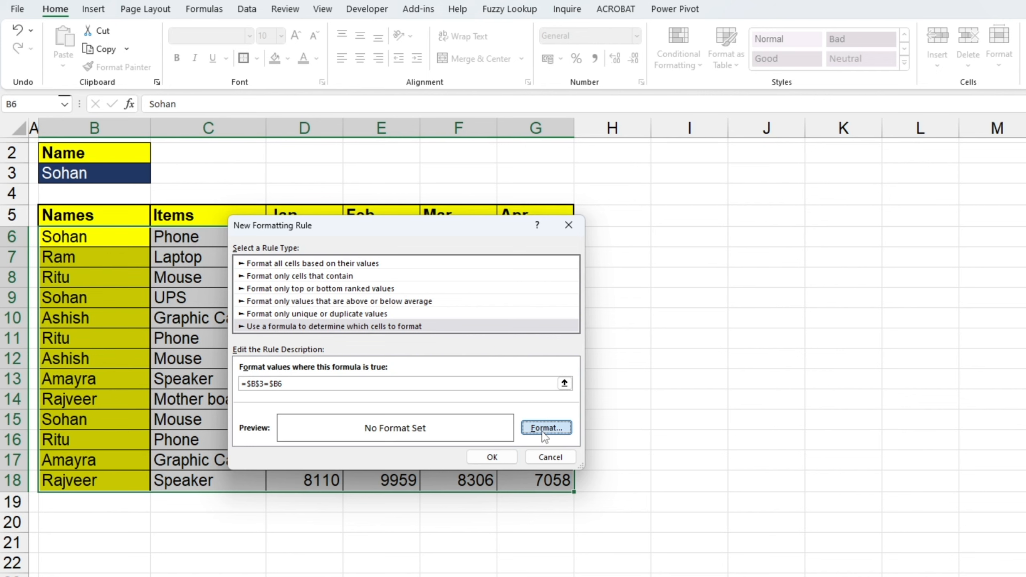
left_click(645, 227)
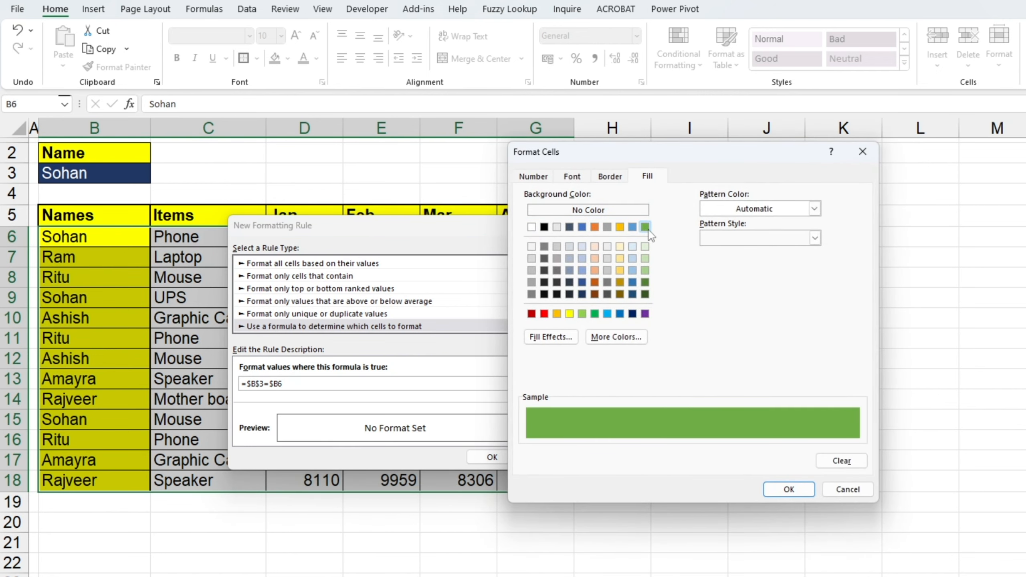